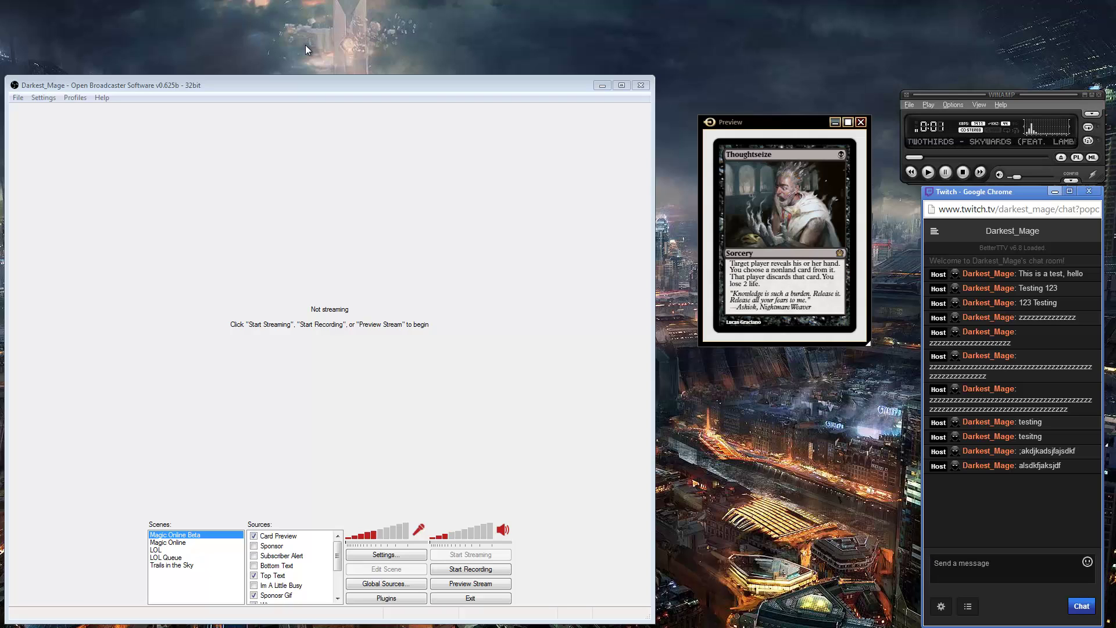
Step: Start the preview of the Magic Online Beta scene to show its game and webcam layout
{"action": "left_click", "coordinate": [497, 584]}
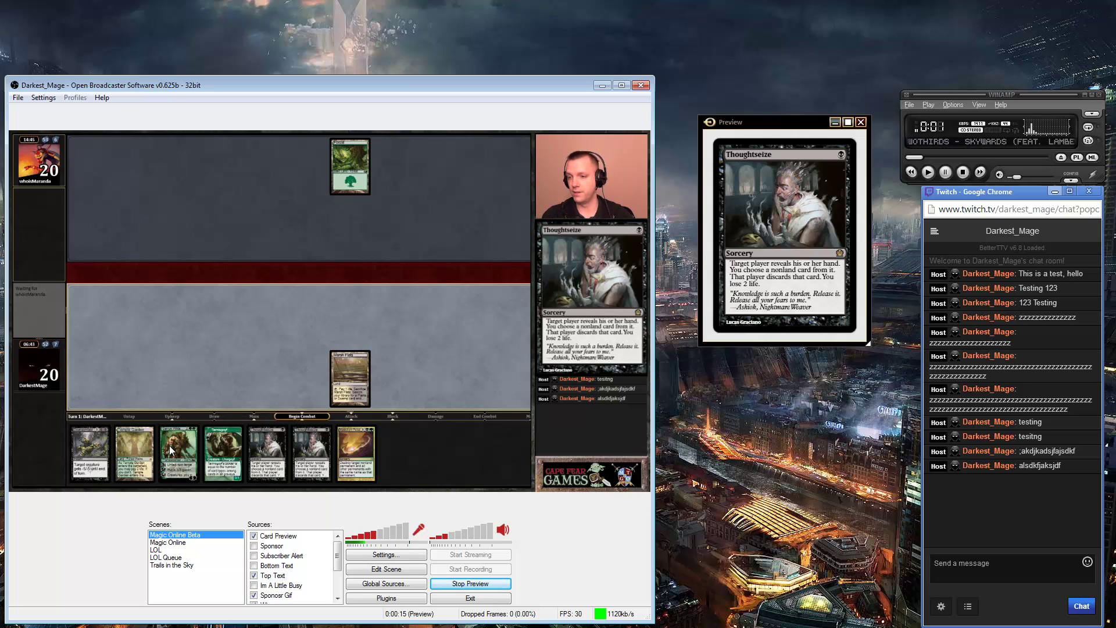
Step: Add a new empty scene named 'MAGIC ONLINE 4.0'
{"action": "right_click", "coordinate": [159, 579]}
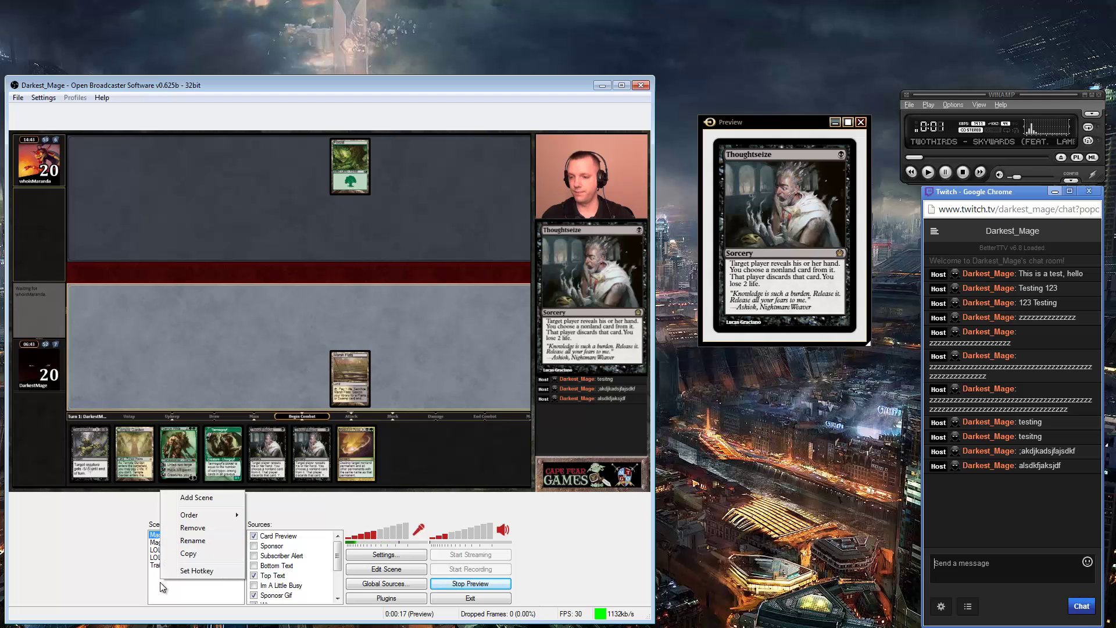
{"action": "left_click", "coordinate": [176, 602]}
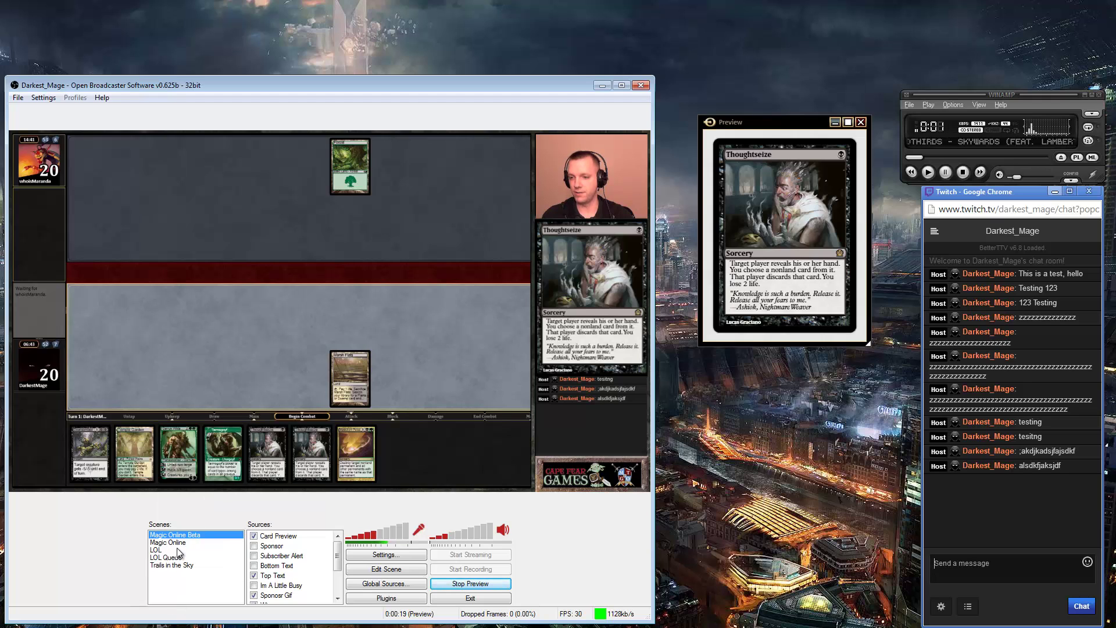
{"action": "right_click", "coordinate": [166, 578]}
{"action": "left_click", "coordinate": [189, 501]}
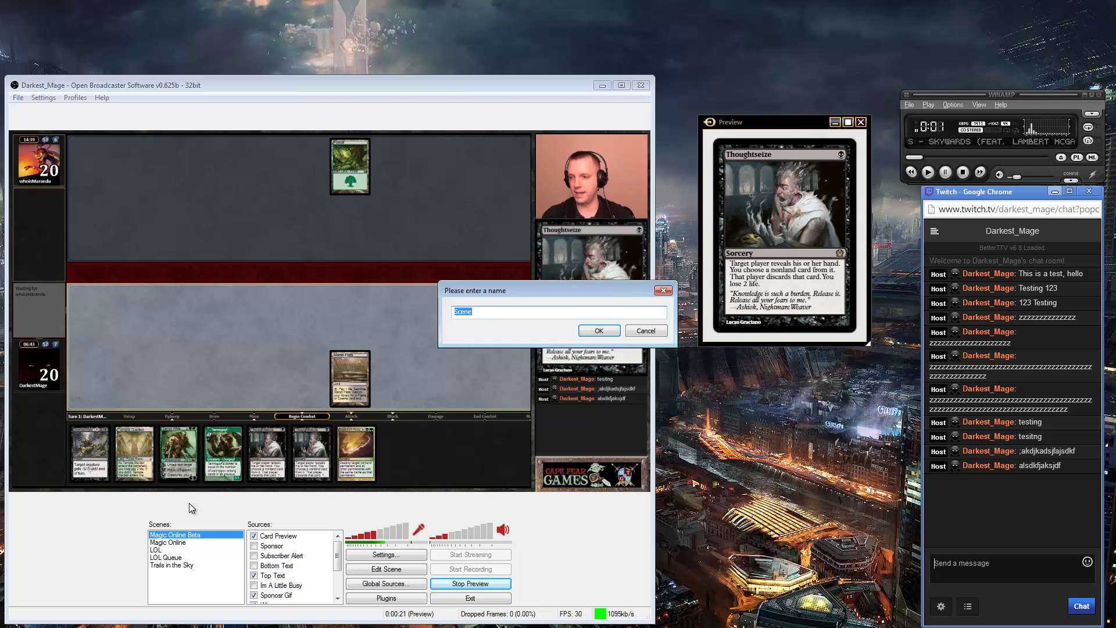
{"action": "type", "text": "MAGIC ONLINE 4.0"}
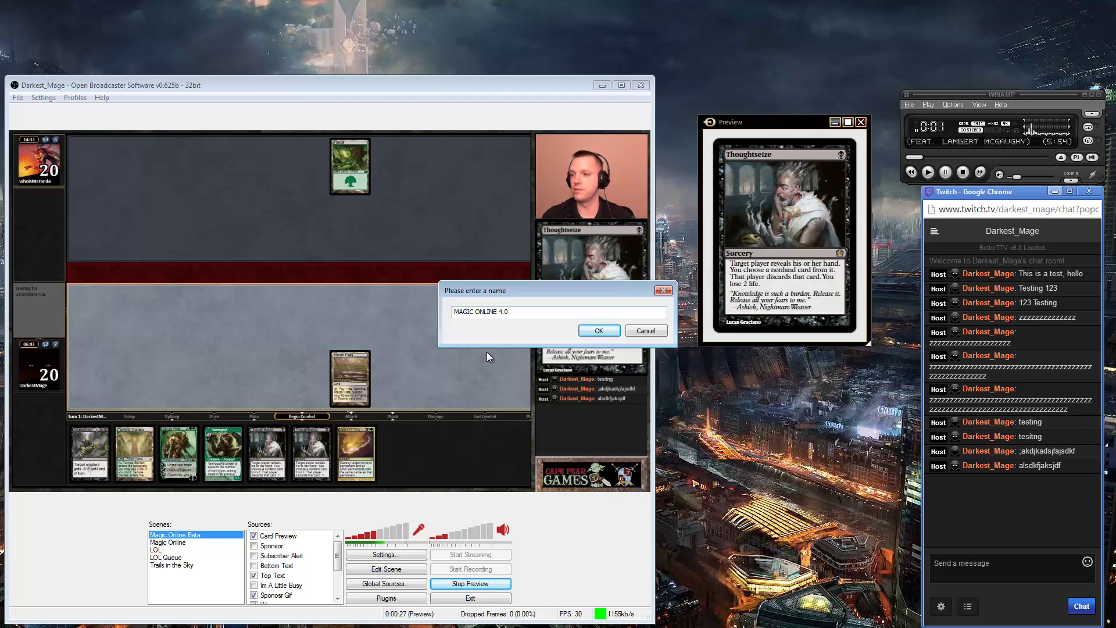
{"action": "key", "text": "Return"}
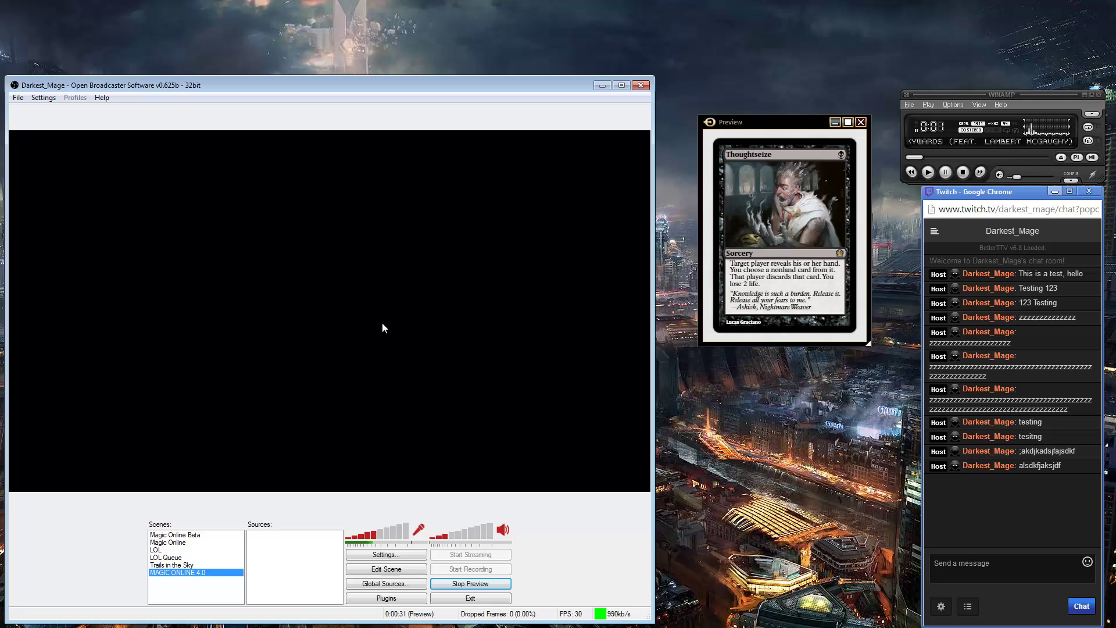
Step: Add a Monitor Capture source with the default name and settings to the scene
{"action": "right_click", "coordinate": [273, 546]}
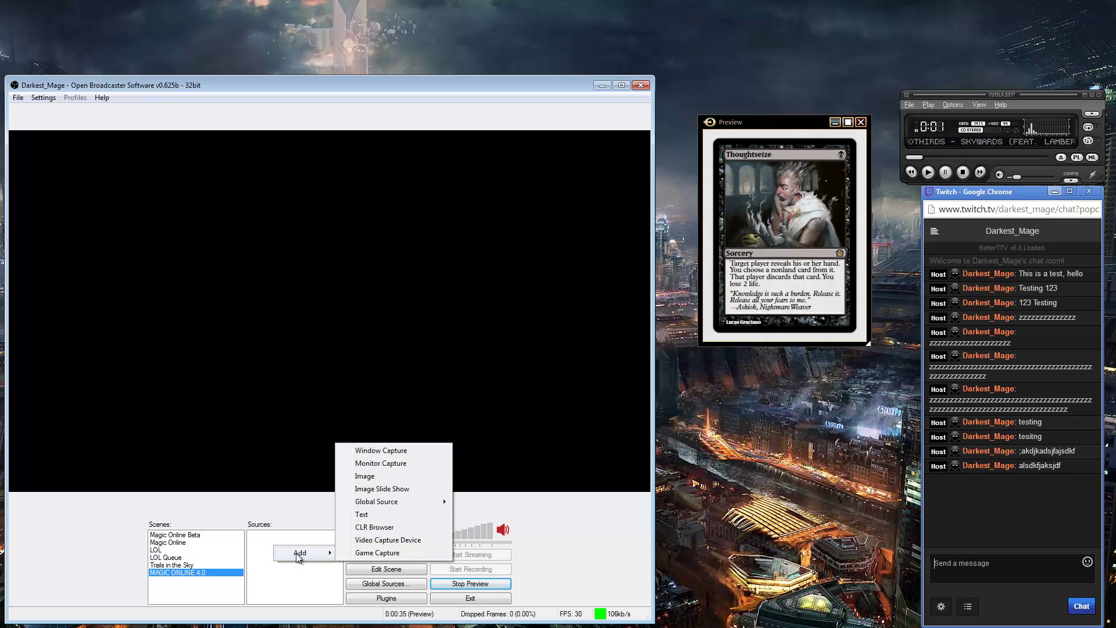
{"action": "left_click", "coordinate": [391, 463]}
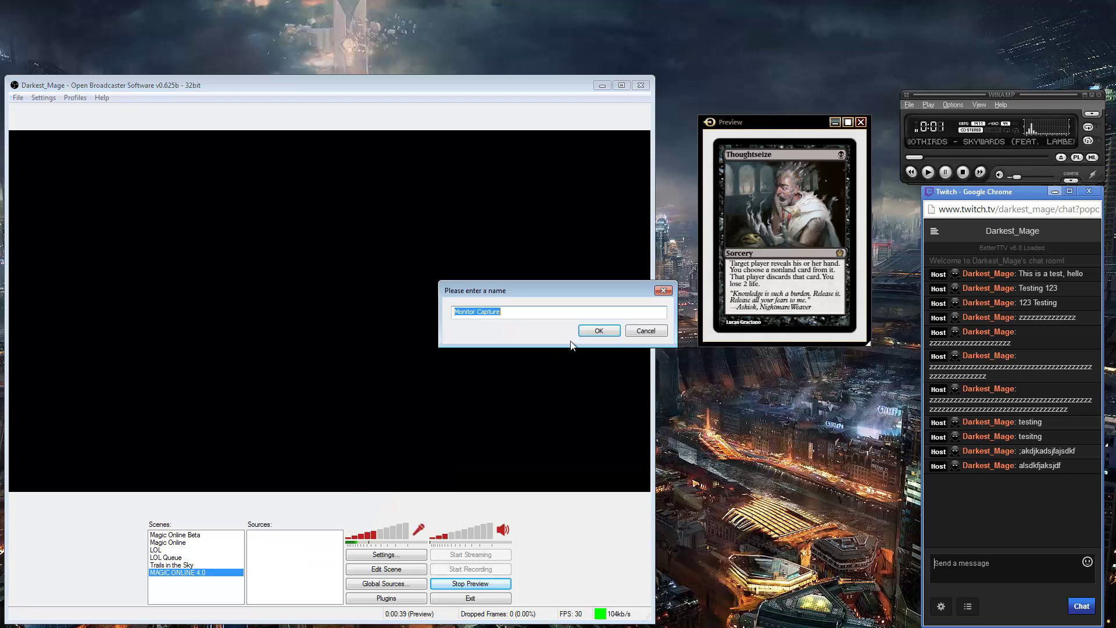
{"action": "left_click", "coordinate": [591, 329]}
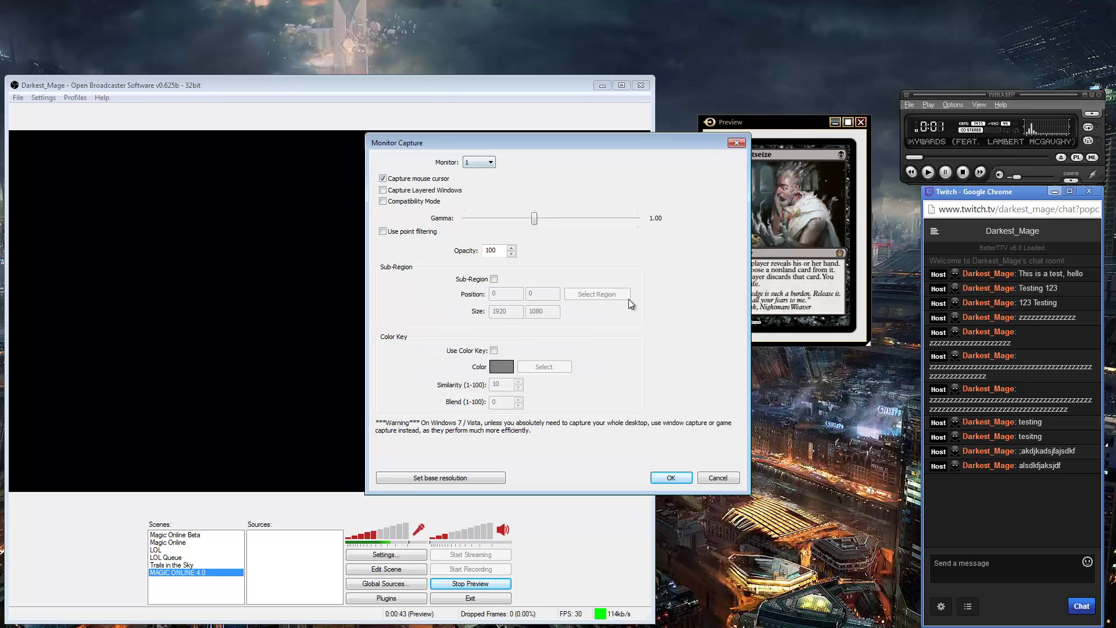
{"action": "left_click", "coordinate": [670, 478]}
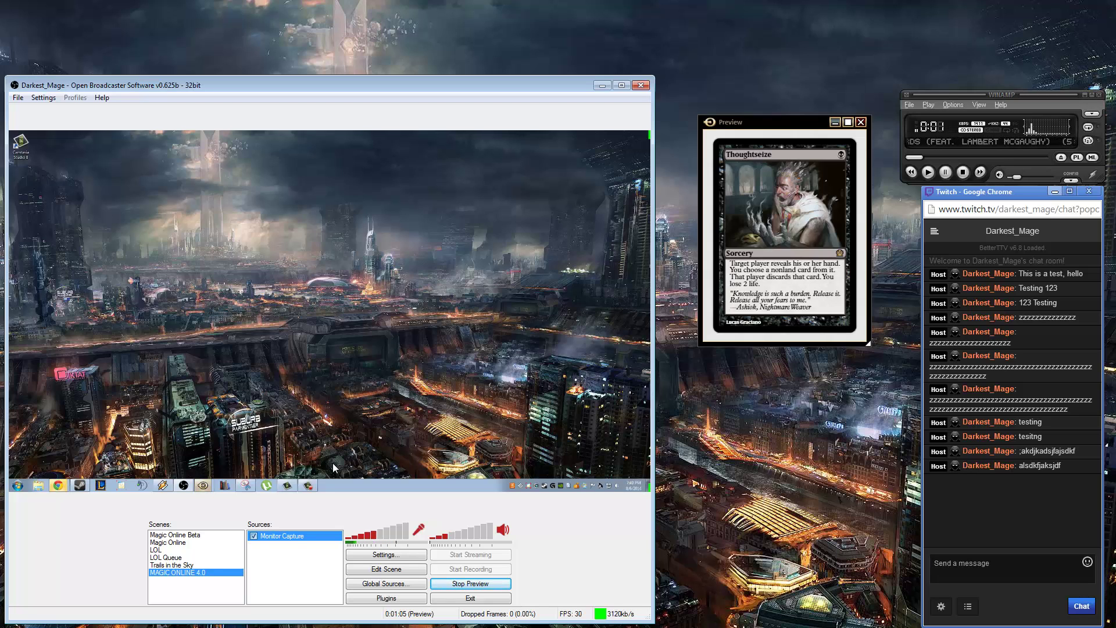
Step: Enable Capture Layered Windows in the Monitor Capture source's properties
{"action": "right_click", "coordinate": [295, 535]}
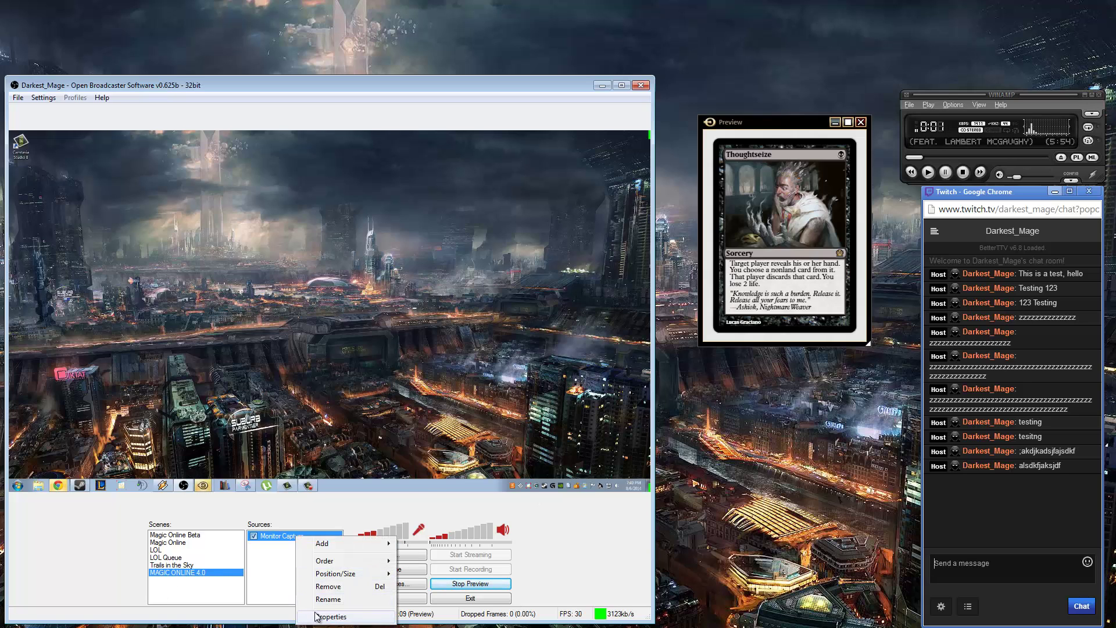
{"action": "left_click", "coordinate": [329, 616]}
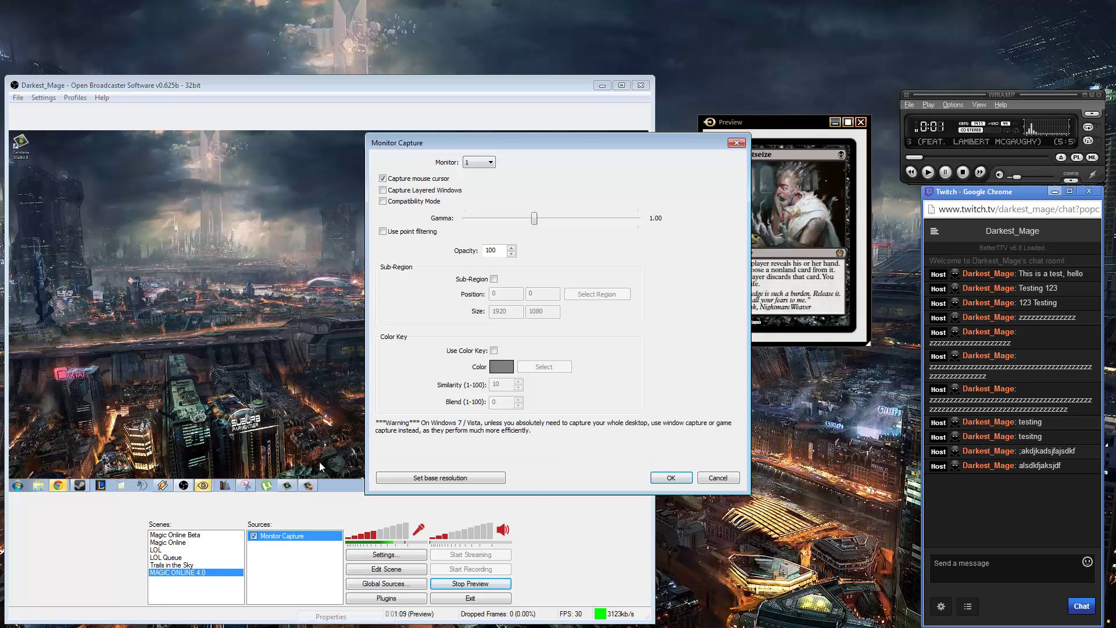
{"action": "left_click", "coordinate": [388, 192]}
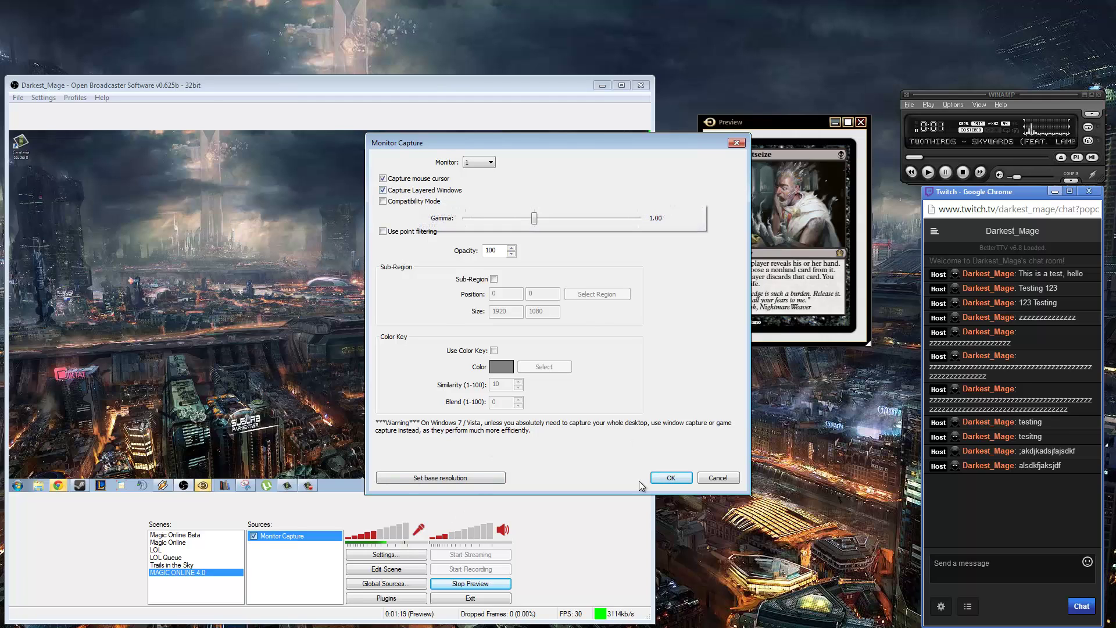
{"action": "left_click", "coordinate": [667, 481]}
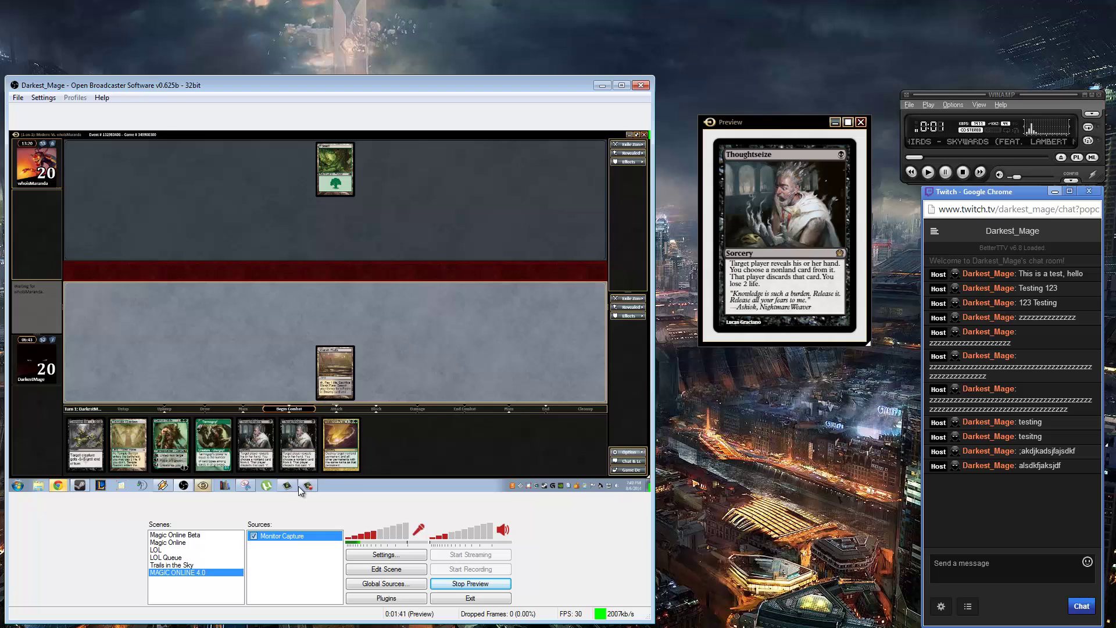
Step: Open the Global Sources dialog showing the existing MicrosoftLivecam source
{"action": "left_click", "coordinate": [279, 559]}
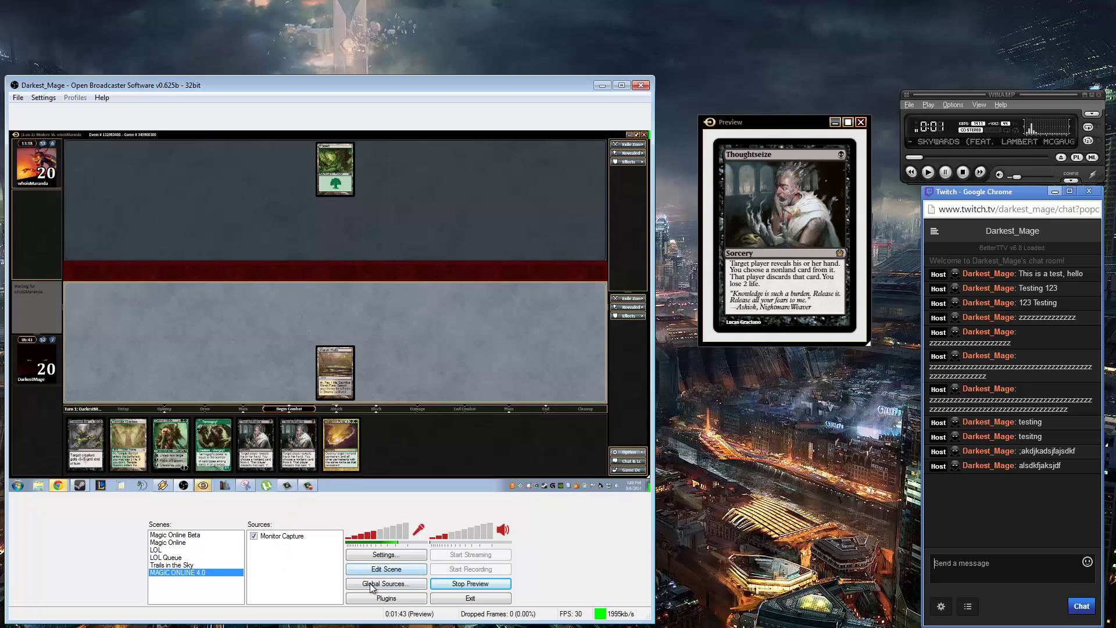
{"action": "right_click", "coordinate": [275, 562]}
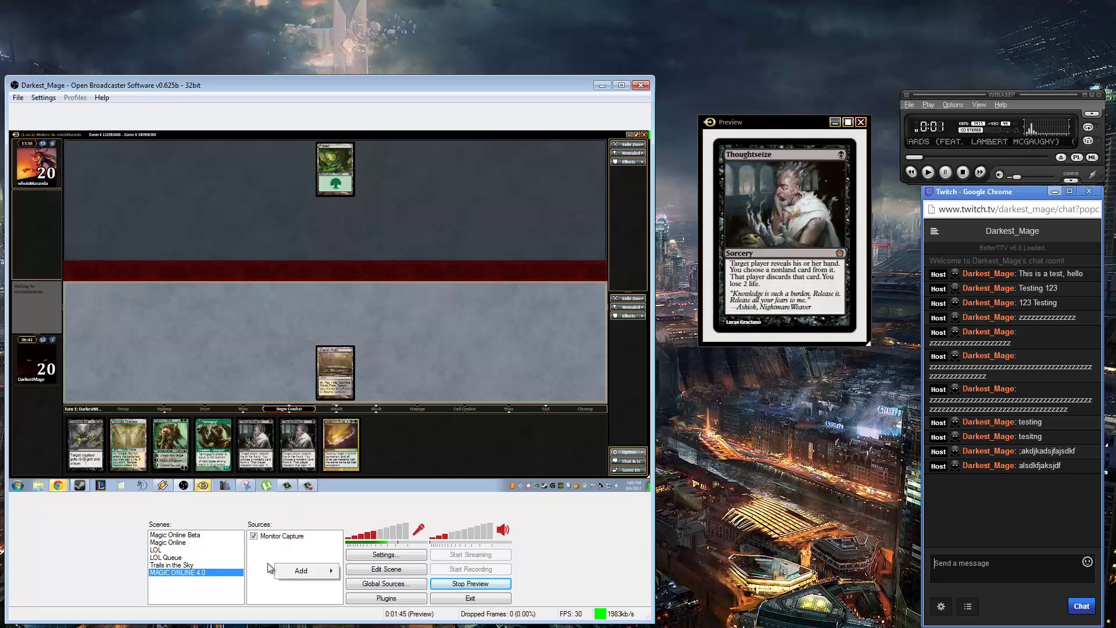
{"action": "mouse_move", "coordinate": [297, 571]}
{"action": "mouse_move", "coordinate": [378, 522]}
{"action": "left_click", "coordinate": [278, 592]}
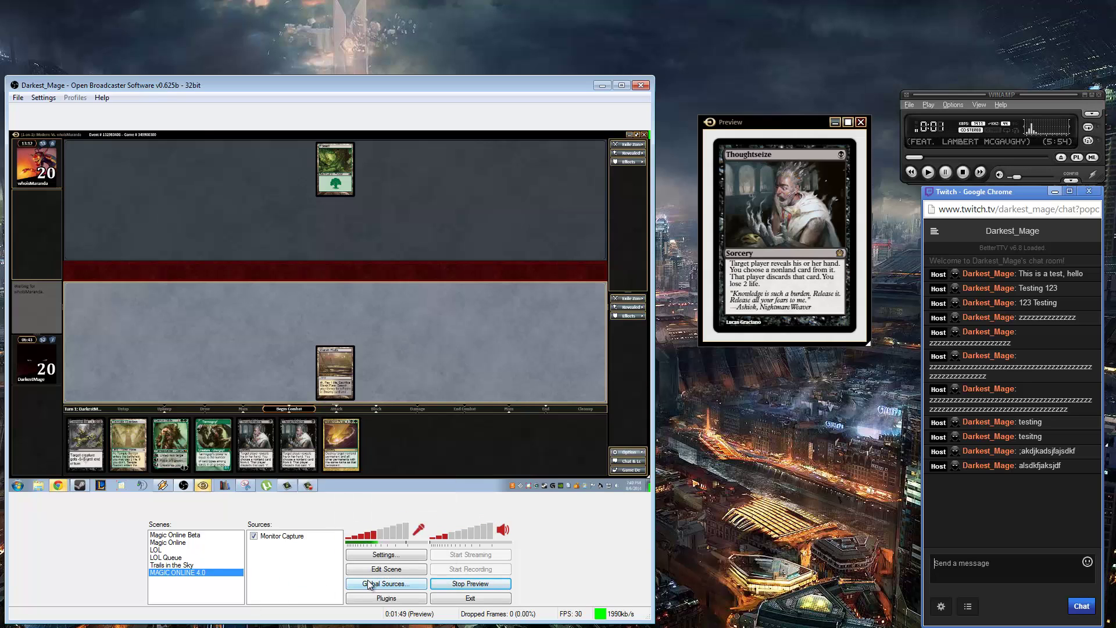
{"action": "left_click", "coordinate": [370, 585]}
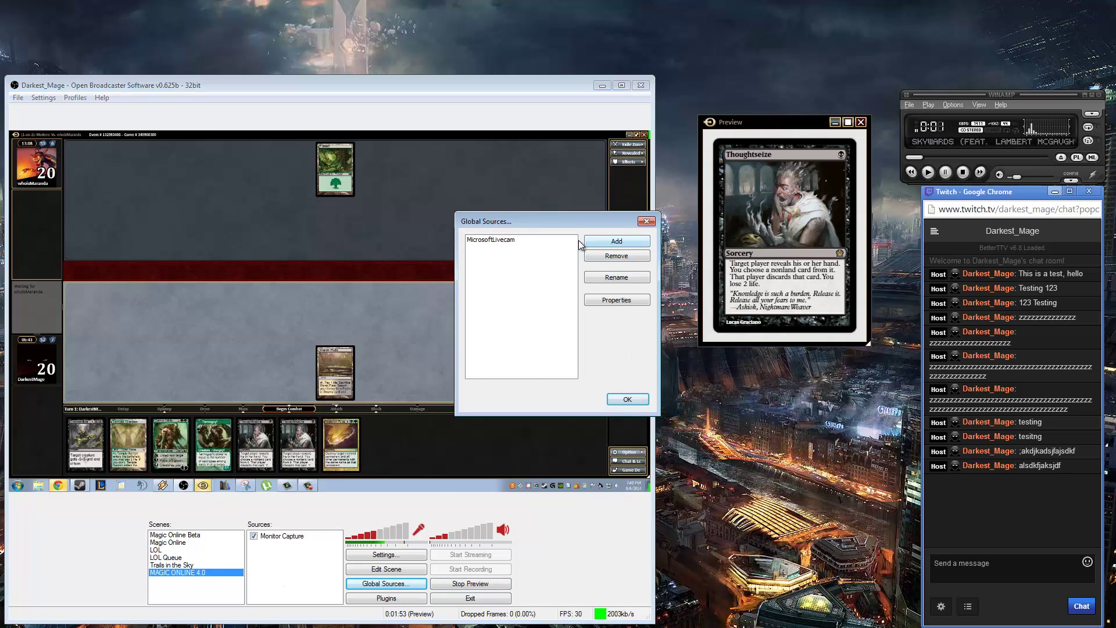
{"action": "left_click", "coordinate": [510, 239]}
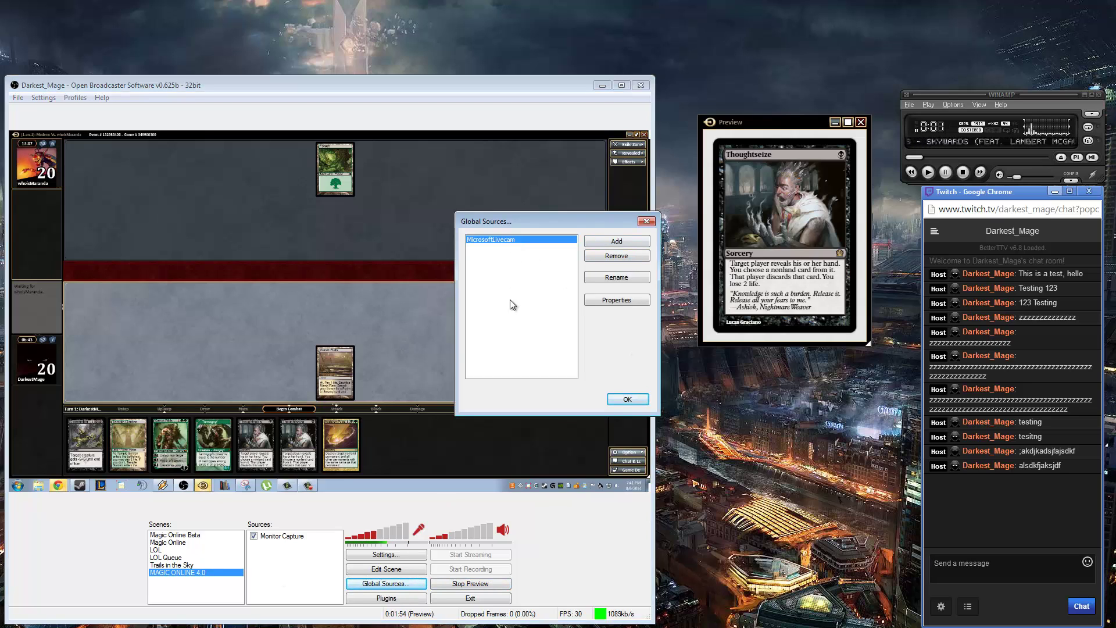
{"action": "left_click", "coordinate": [609, 240]}
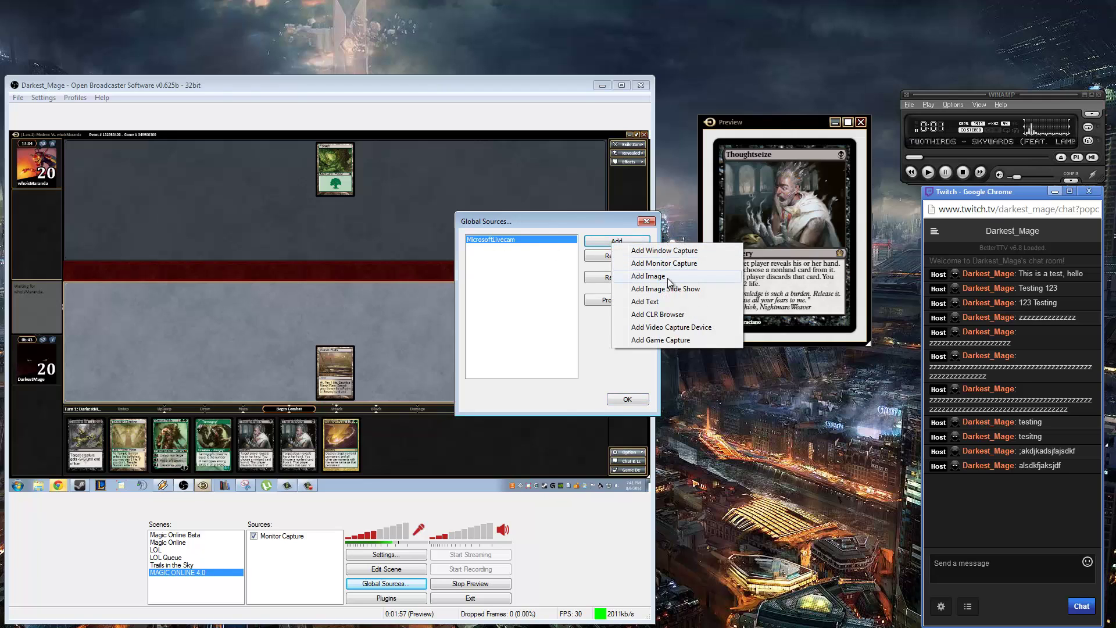
{"action": "left_click", "coordinate": [640, 329]}
{"action": "type", "text": "TH"}
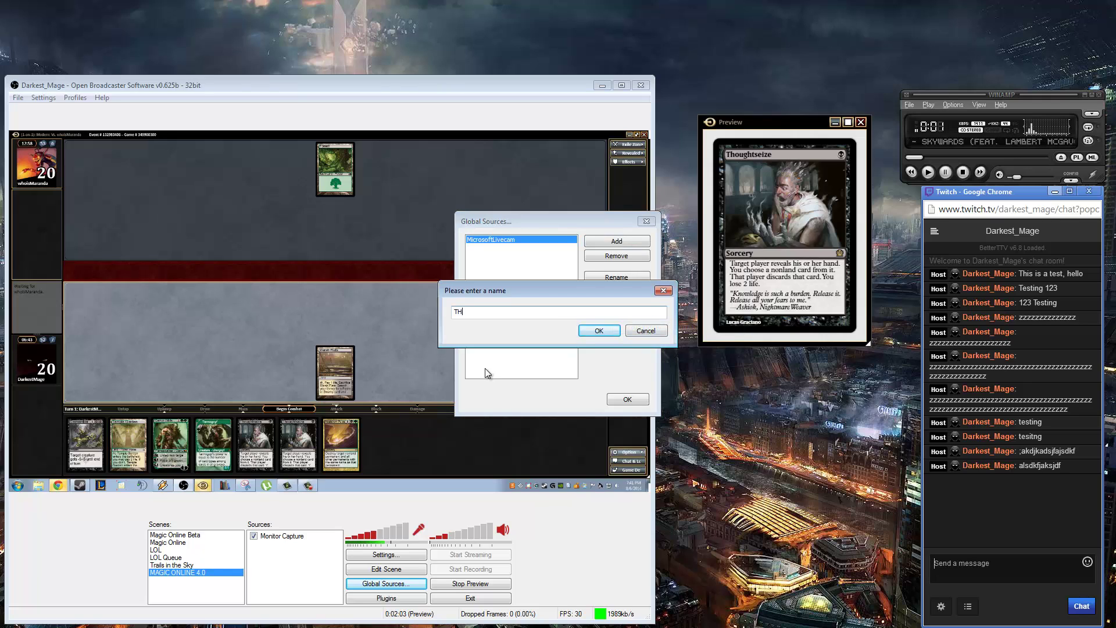
{"action": "type", "text": "IS IS A TEST WEBCAM"}
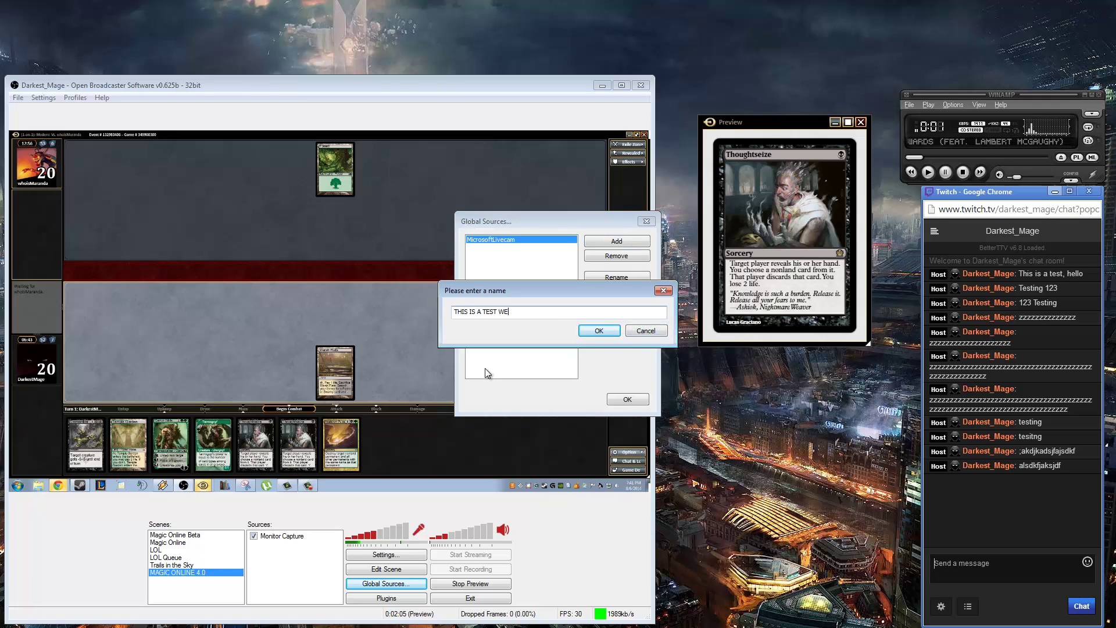
{"action": "left_click", "coordinate": [585, 331]}
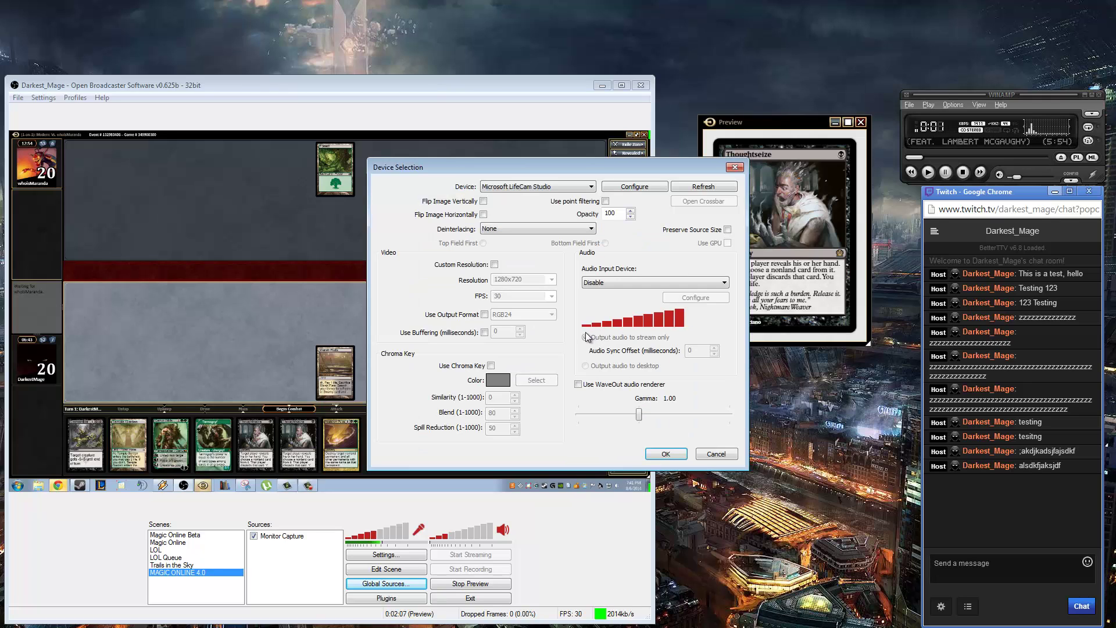
{"action": "left_click", "coordinate": [534, 186]}
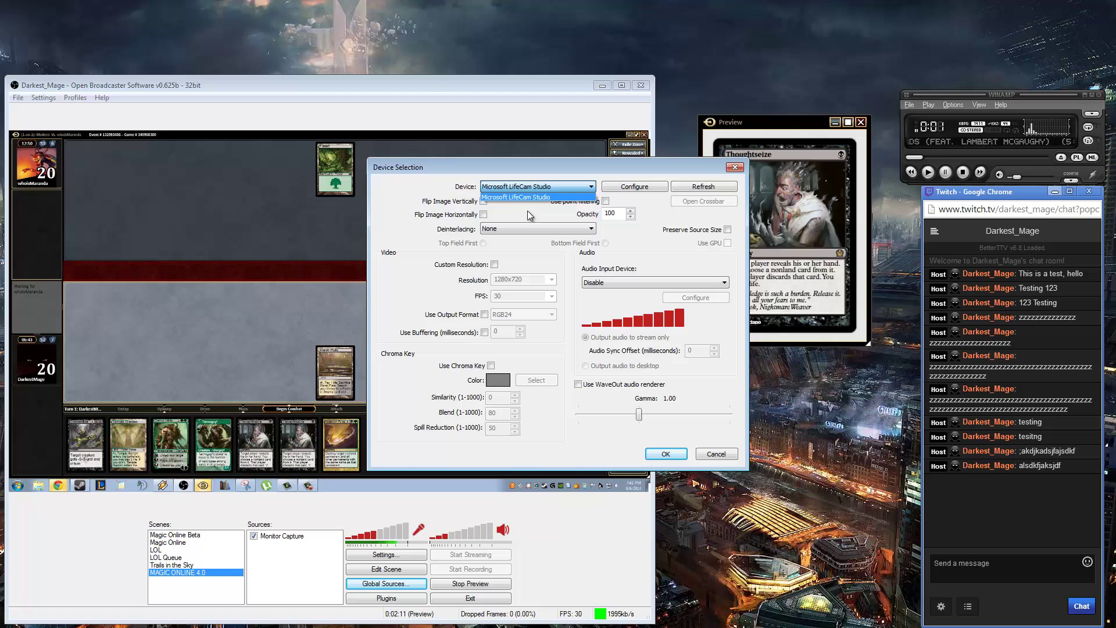
{"action": "left_click", "coordinate": [525, 216]}
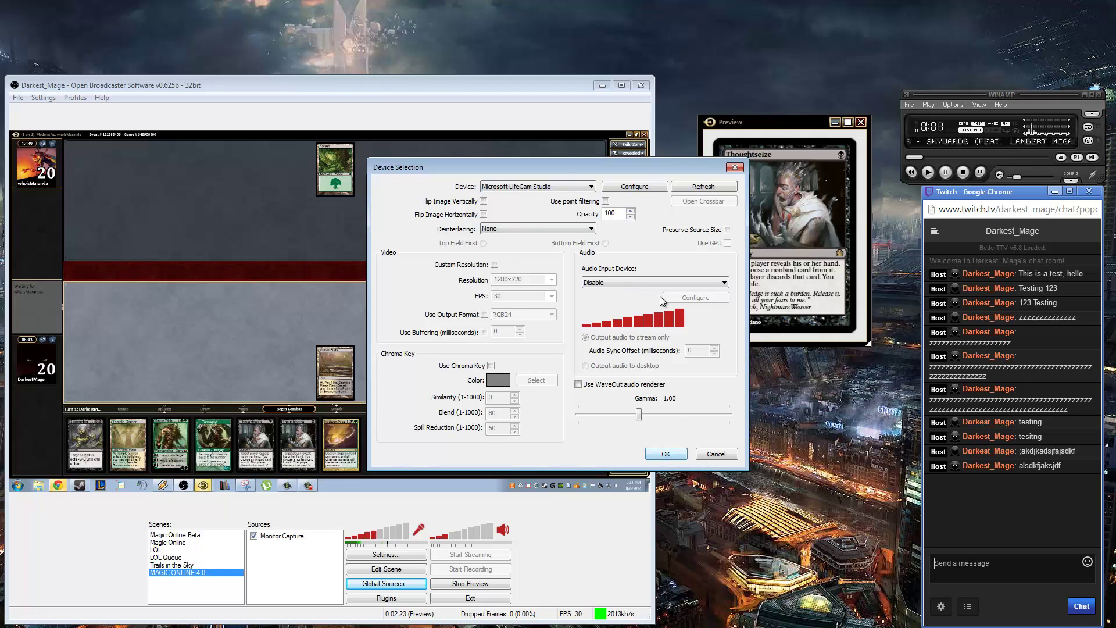
{"action": "left_click", "coordinate": [634, 186]}
{"action": "left_click", "coordinate": [456, 194]}
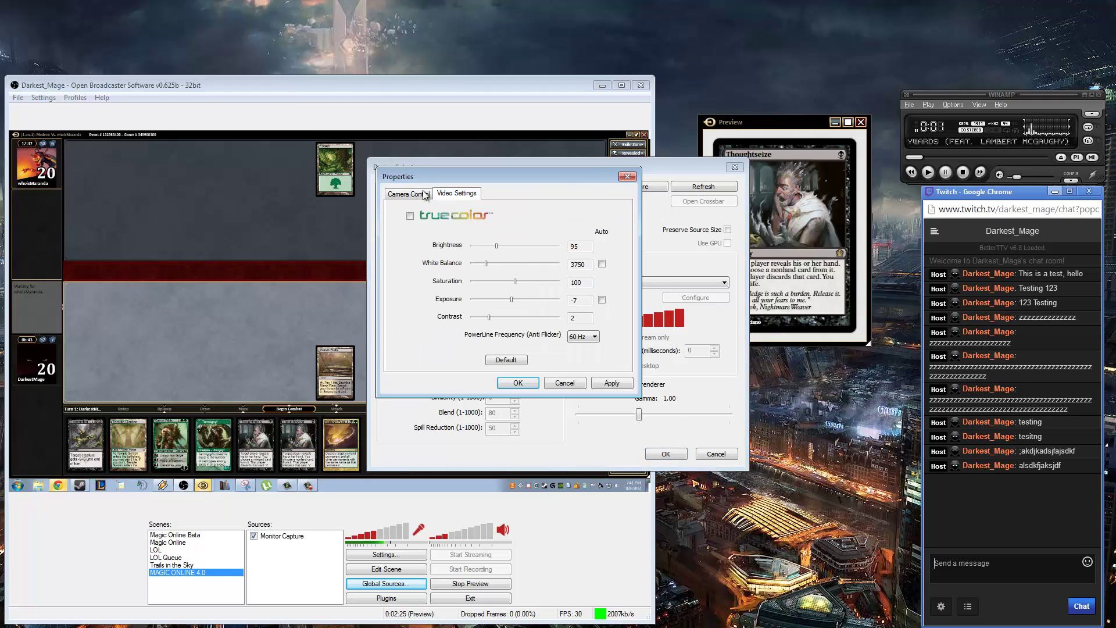
{"action": "left_click", "coordinate": [403, 196]}
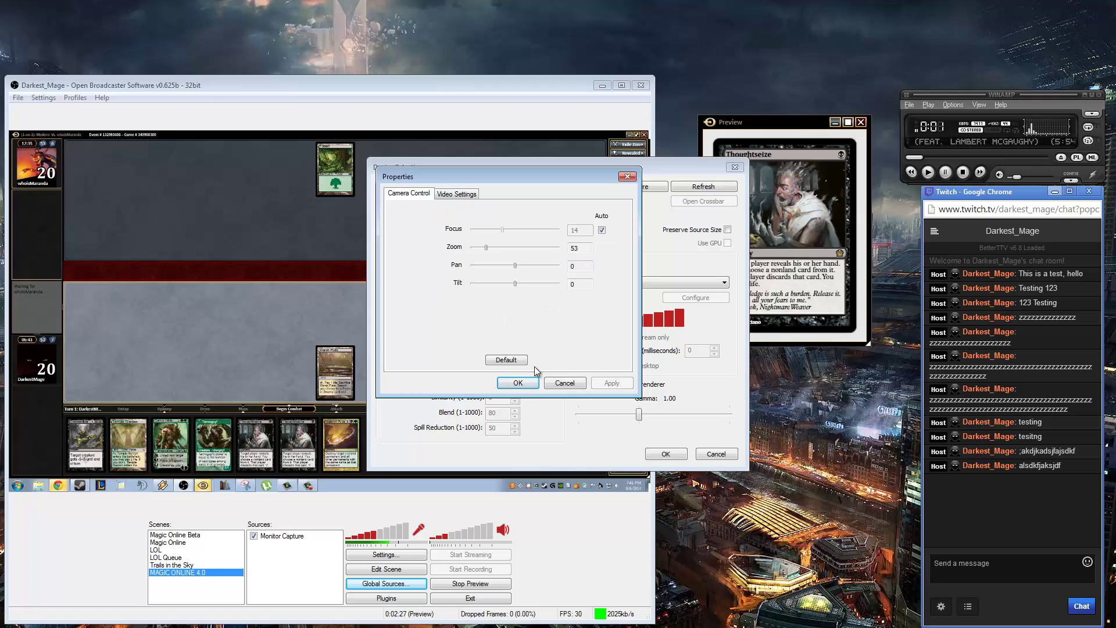
{"action": "left_click", "coordinate": [518, 383]}
{"action": "left_click", "coordinate": [666, 454]}
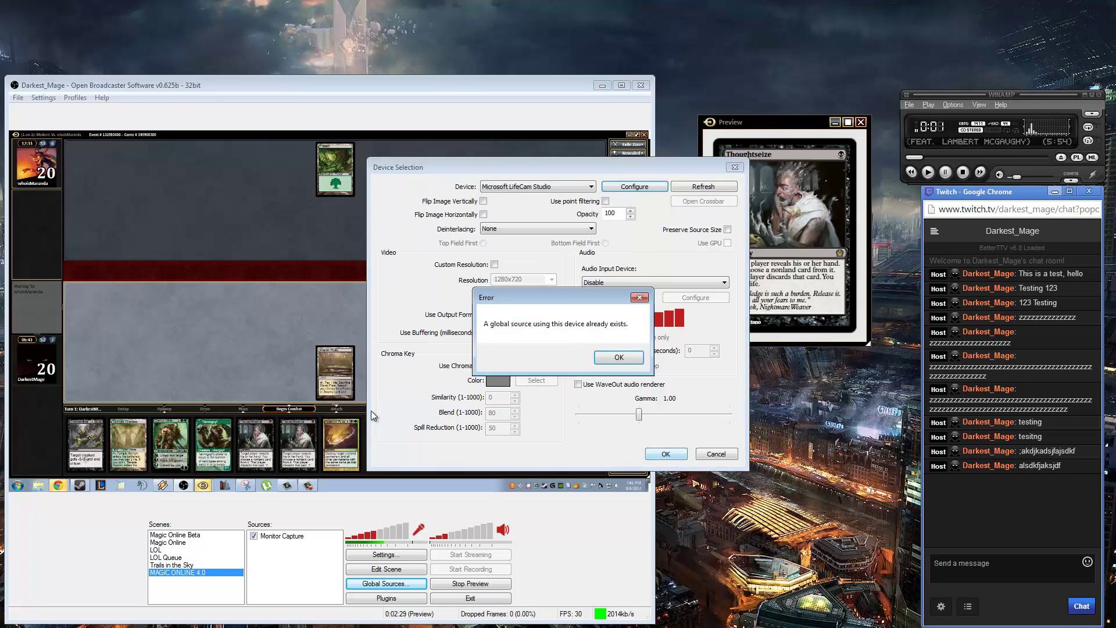
{"action": "left_click", "coordinate": [632, 358]}
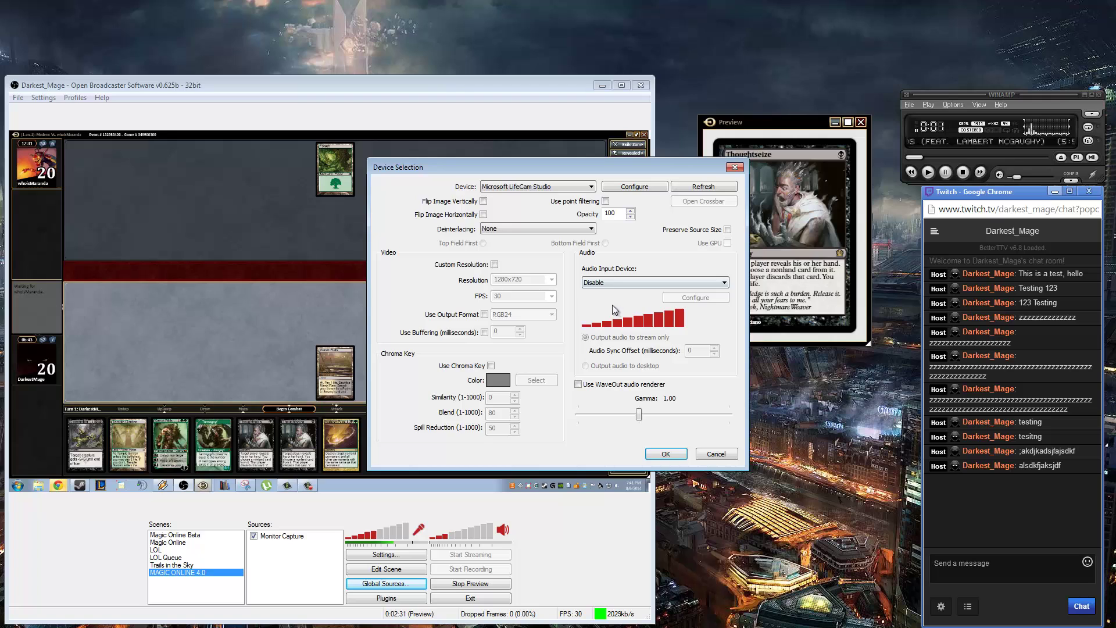
{"action": "left_click", "coordinate": [730, 458]}
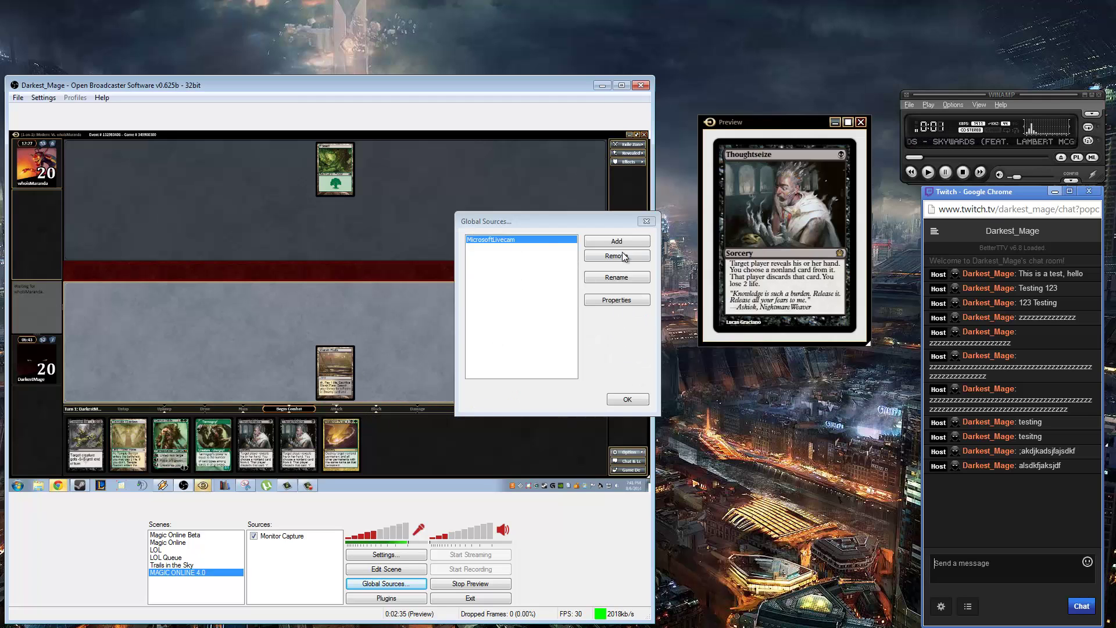
Step: Inspect the MicrosoftLivecam camera settings, then cancel and close Global Sources unchanged
{"action": "left_click", "coordinate": [591, 300]}
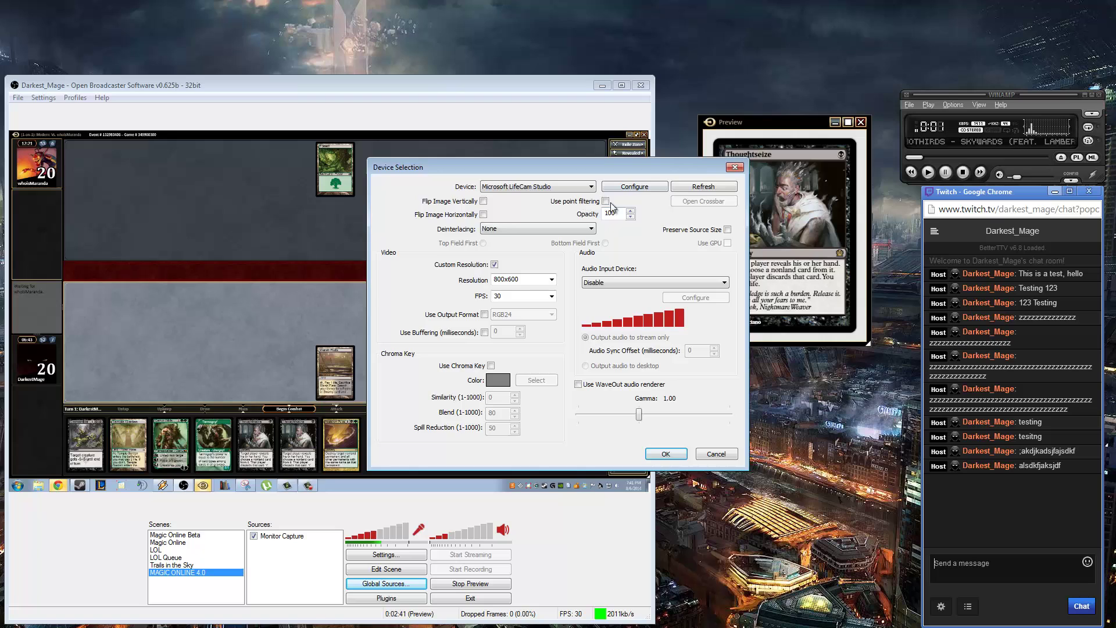
{"action": "left_click", "coordinate": [648, 189]}
{"action": "left_click", "coordinate": [457, 193]}
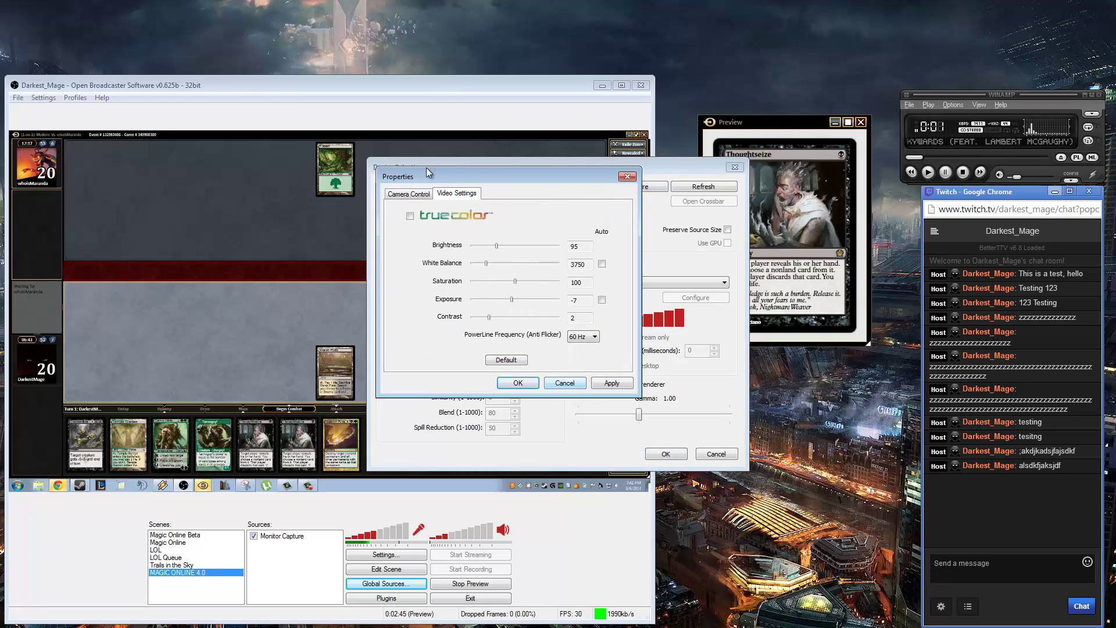
{"action": "left_click", "coordinate": [409, 194]}
{"action": "left_click", "coordinate": [564, 382]}
{"action": "left_click", "coordinate": [724, 454]}
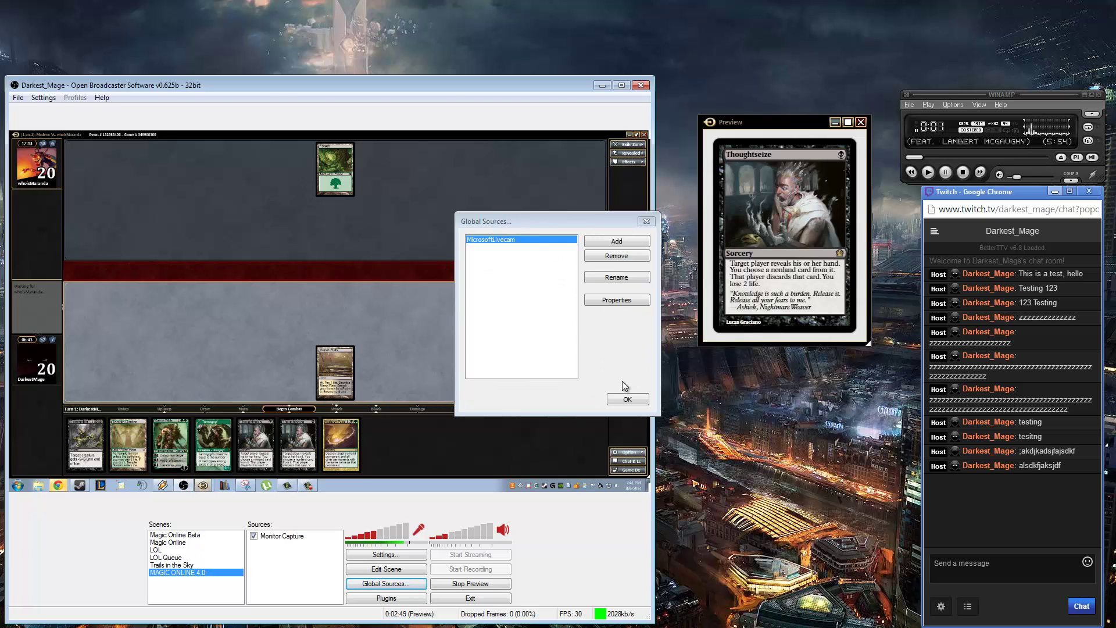
{"action": "left_click", "coordinate": [625, 399]}
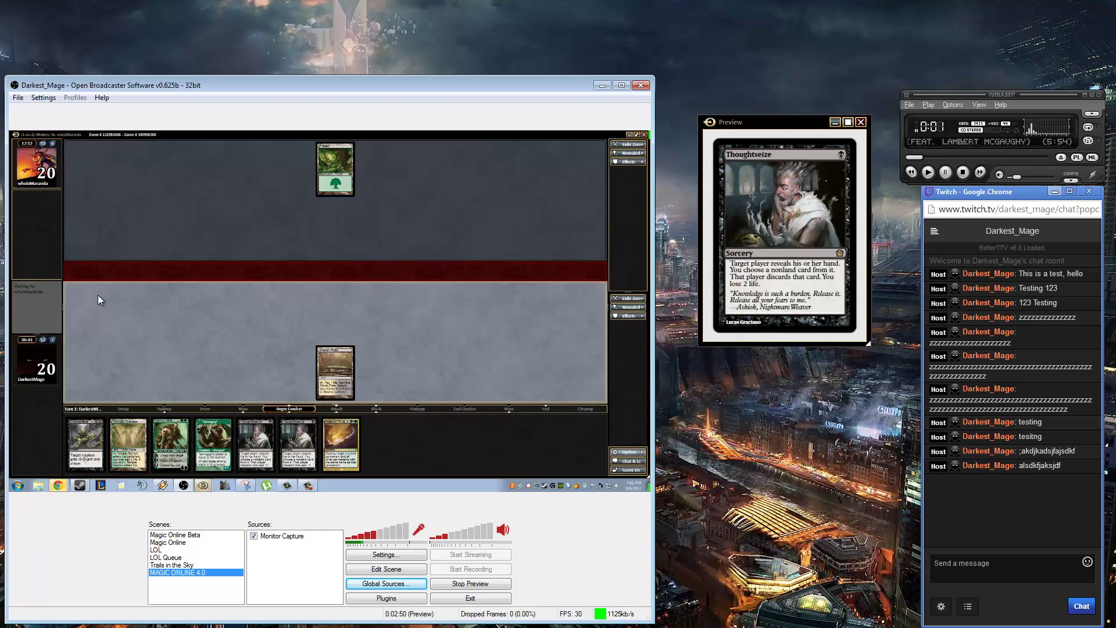
Step: Add the MicrosoftLivecam global source to the MAGIC ONLINE 4.0 scene
{"action": "right_click", "coordinate": [264, 552]}
{"action": "mouse_move", "coordinate": [299, 558]}
{"action": "mouse_move", "coordinate": [418, 507]}
{"action": "left_click", "coordinate": [483, 507]}
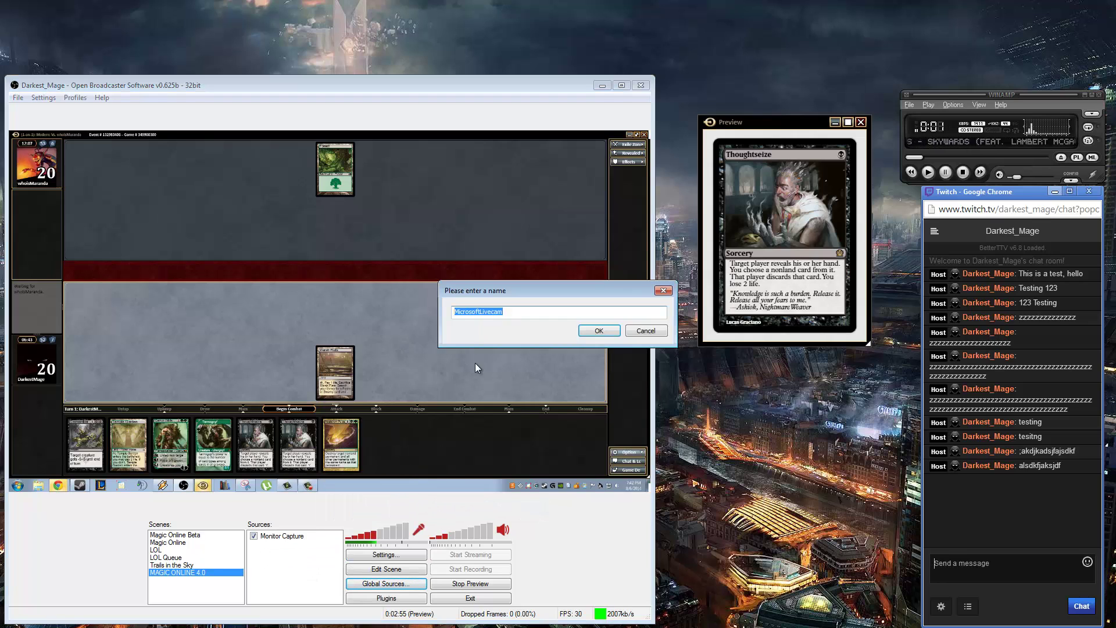
{"action": "left_click", "coordinate": [599, 330]}
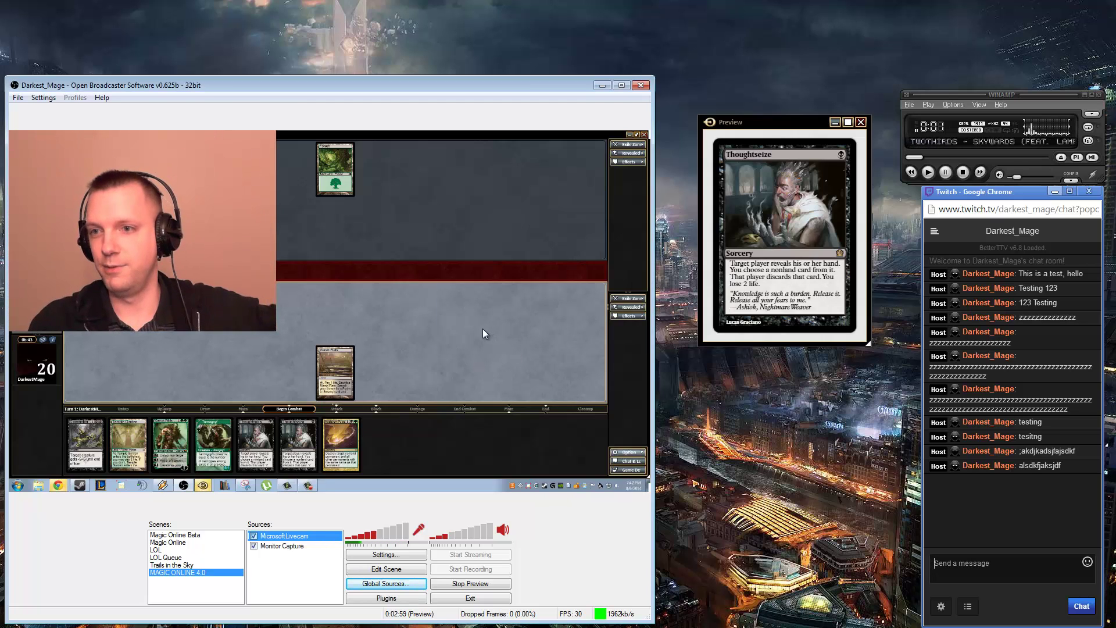
Step: With Edit Scene on, drag the webcam overlay to the middle of the game view
{"action": "left_click", "coordinate": [385, 571]}
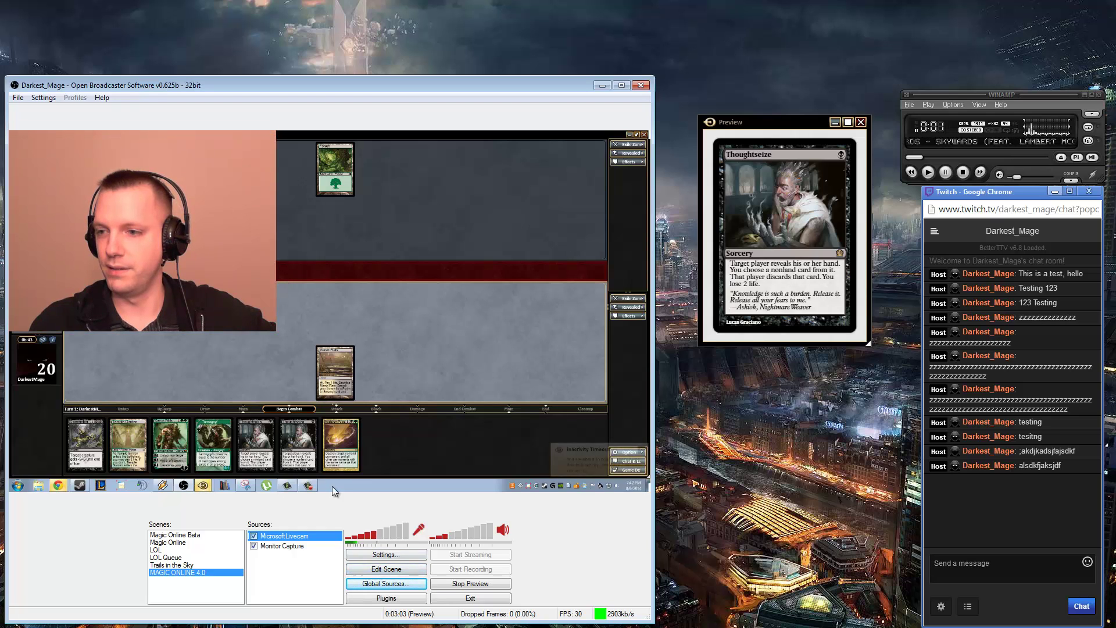
{"action": "left_click_drag", "start_coordinate": [169, 289], "coordinate": [452, 321]}
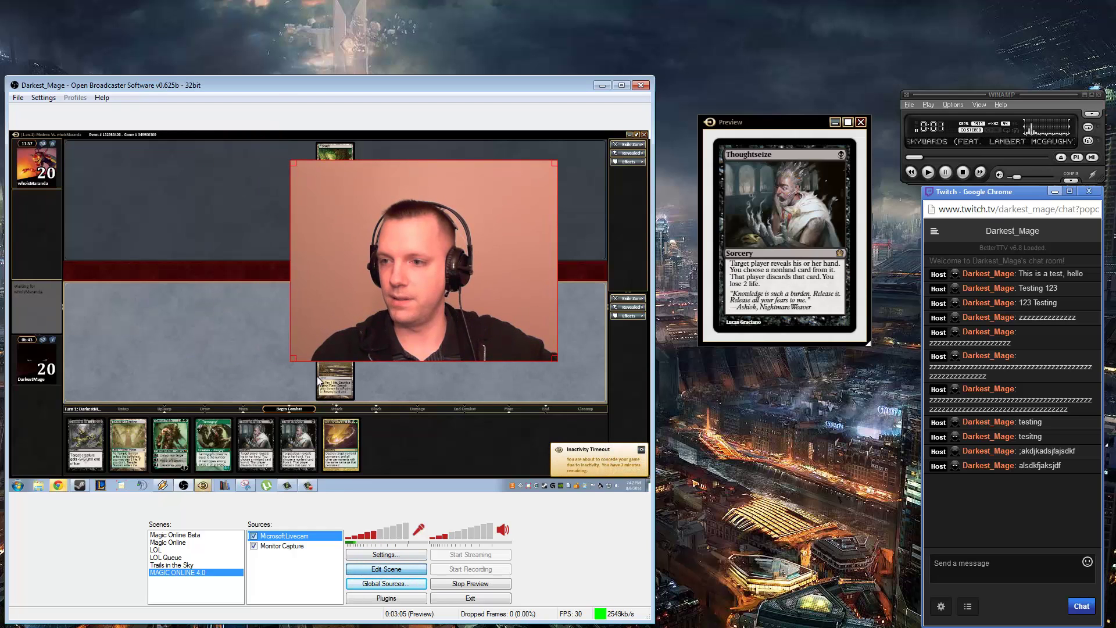
{"action": "left_click", "coordinate": [290, 358]}
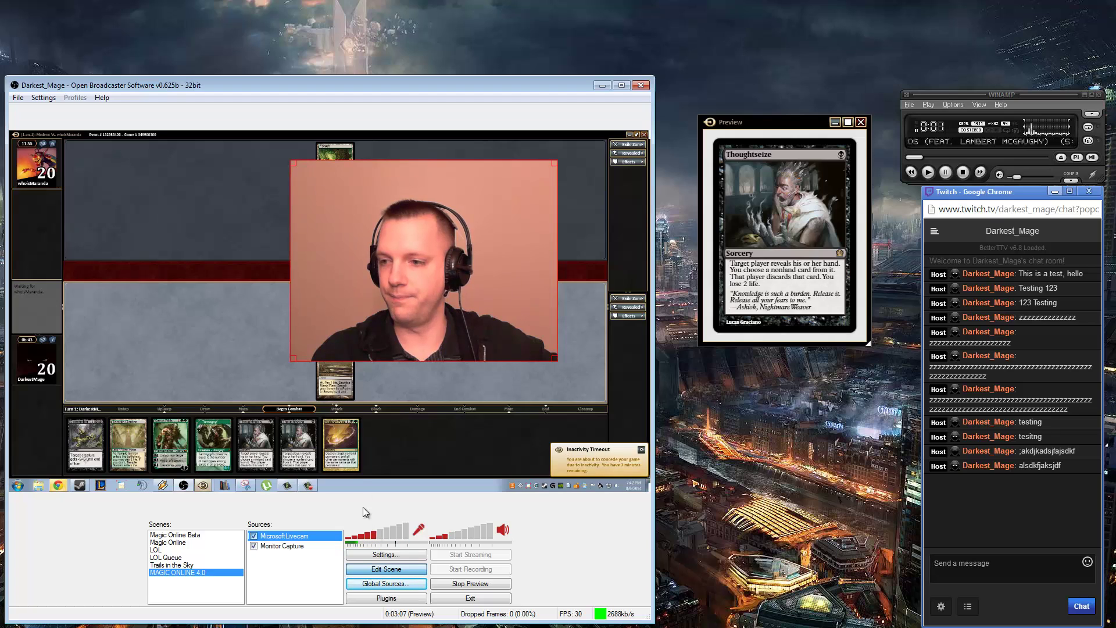